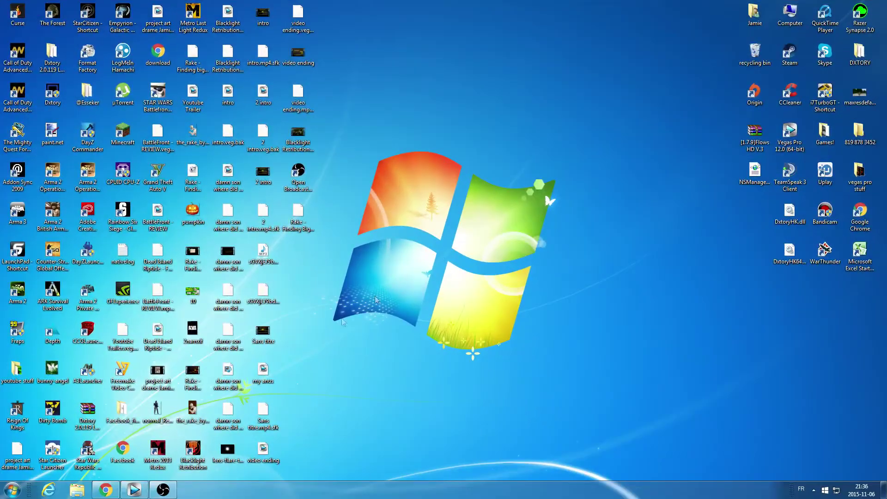
# Play the Vegas timeline through the cut between the two gameplay clips
pyautogui.click(134, 491)
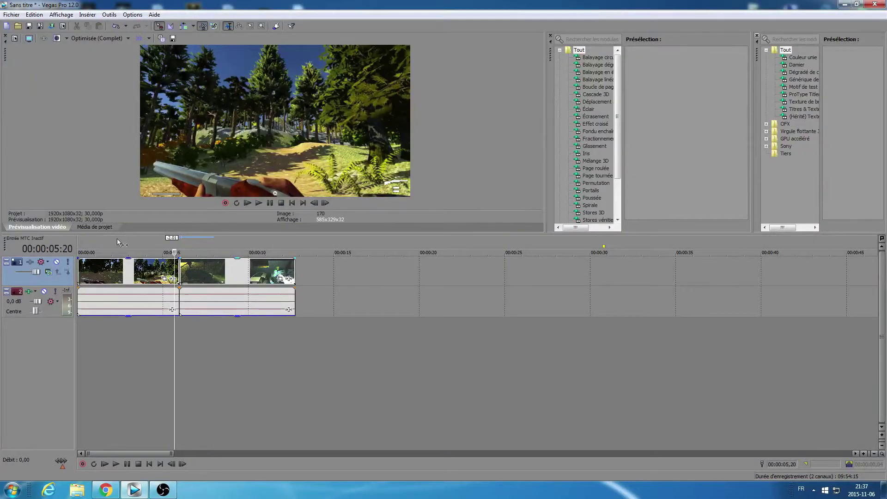
pyautogui.click(83, 226)
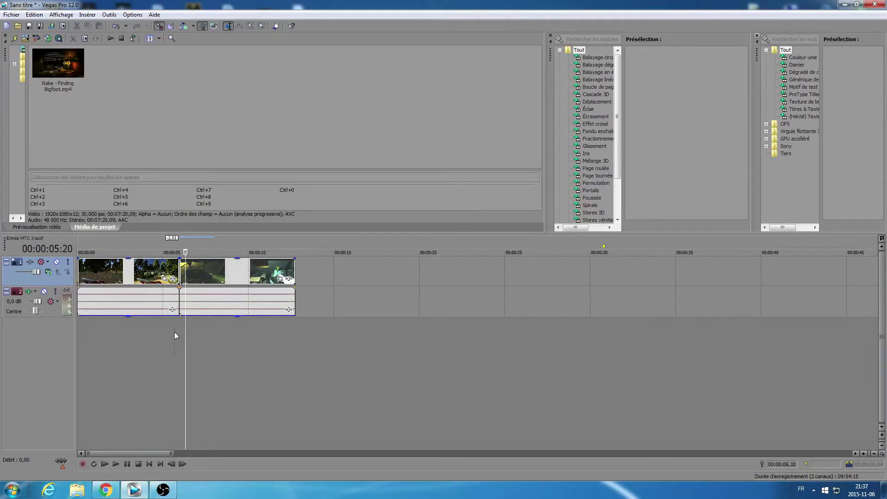
pyautogui.click(41, 227)
pyautogui.press('space')
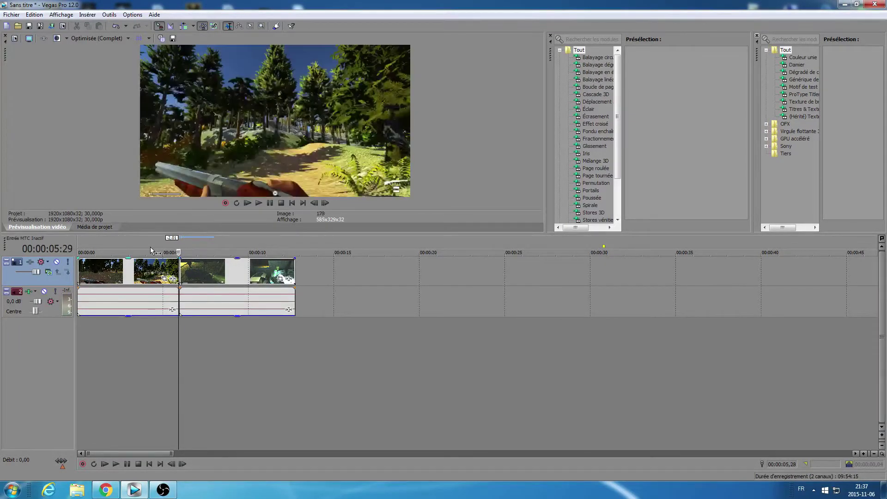
# Download Screen Glitch - Free Stock Footage.mp4 from MediaFire and shrink the Chrome window aside
pyautogui.click(848, 5)
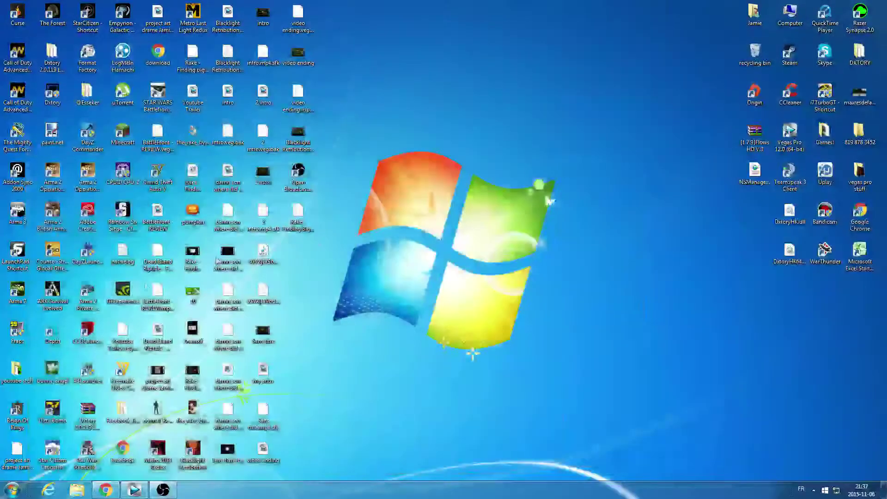
pyautogui.click(99, 489)
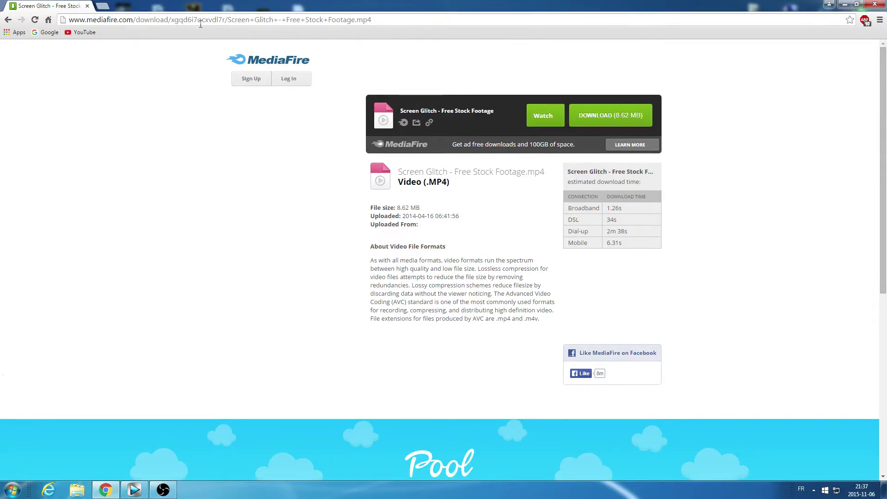
pyautogui.click(601, 121)
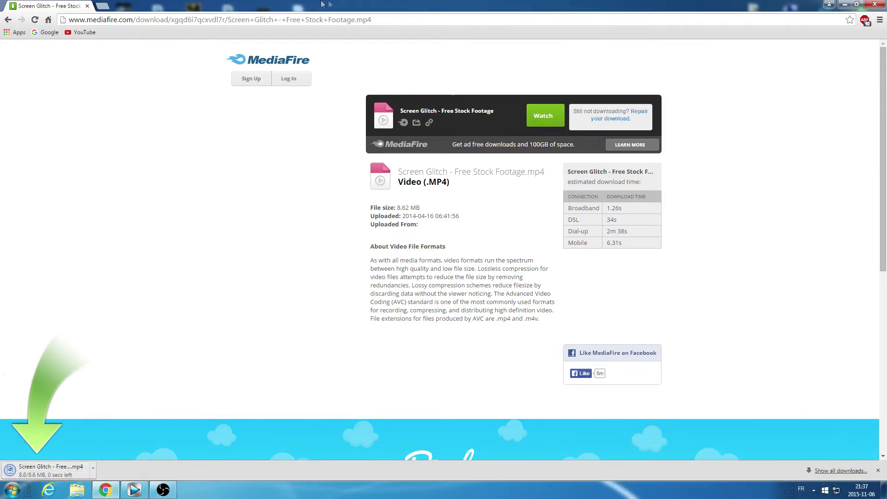
pyautogui.doubleClick(357, 5)
pyautogui.moveTo(356, 7); pyautogui.dragTo(693, 89)
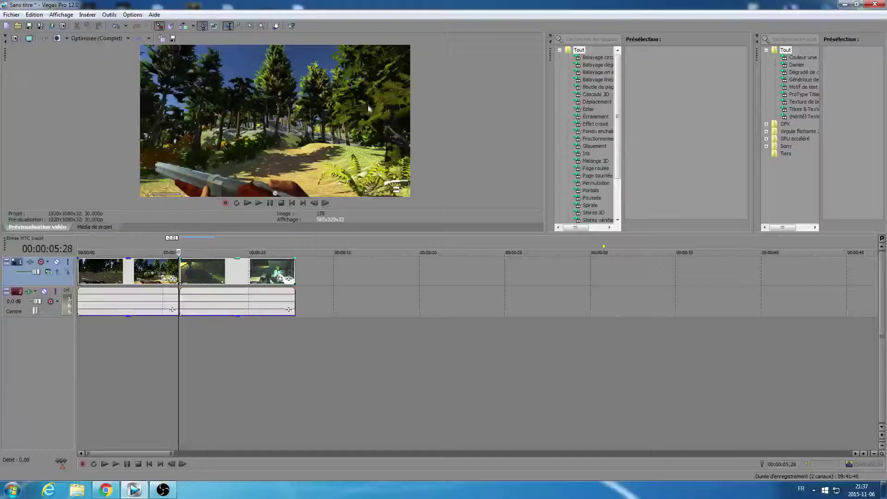
# Arrange the Vegas and Chrome windows so Project Media and the download bar are both visible
pyautogui.doubleClick(431, 5)
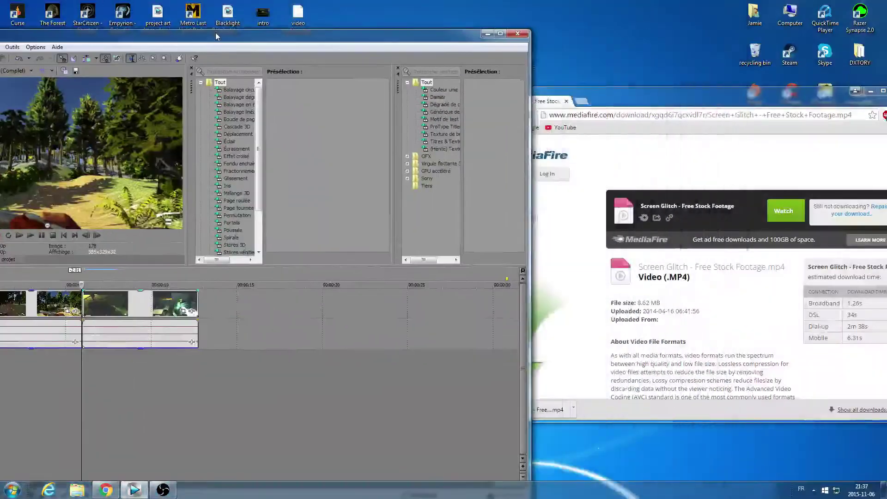
pyautogui.moveTo(231, 61); pyautogui.dragTo(577, 144)
pyautogui.click(379, 368)
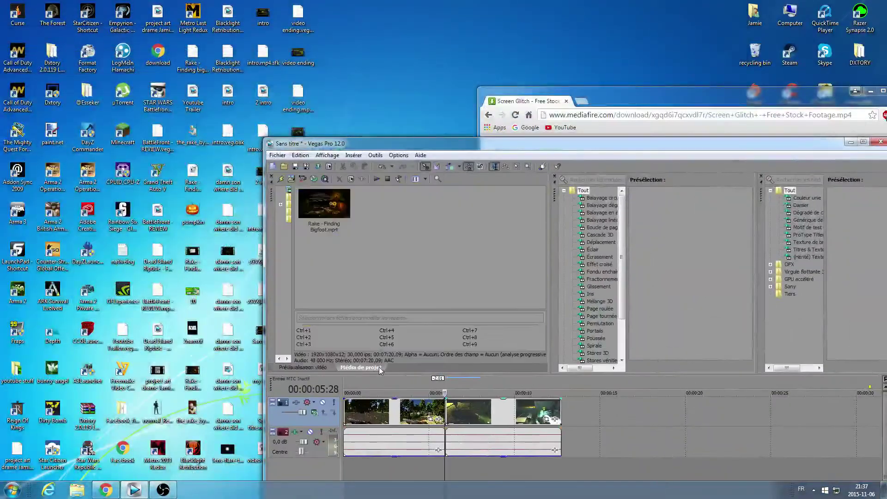
pyautogui.click(490, 134)
pyautogui.moveTo(370, 143); pyautogui.dragTo(303, 219)
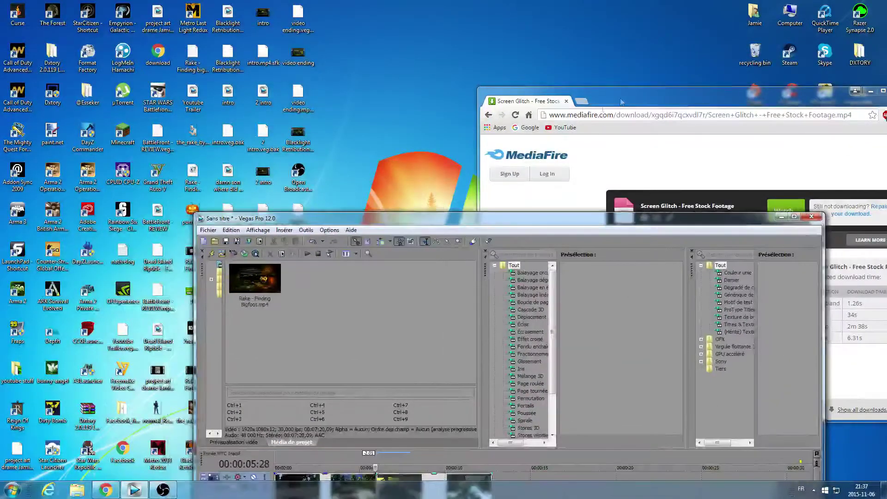
pyautogui.moveTo(622, 100); pyautogui.dragTo(624, 0)
pyautogui.moveTo(531, 4); pyautogui.dragTo(532, 21)
# Drag the downloaded Screen Glitch mp4 into Project Media and maximize Vegas again
pyautogui.moveTo(487, 338); pyautogui.dragTo(341, 354)
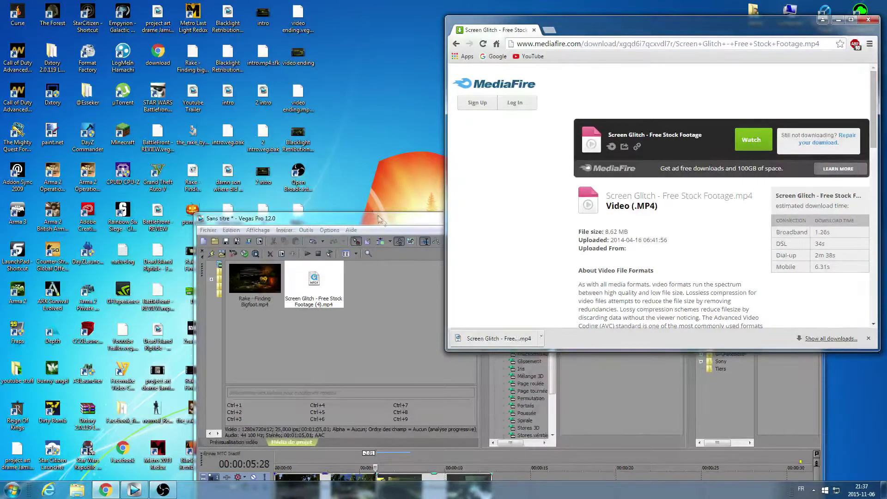
pyautogui.click(382, 218)
pyautogui.moveTo(381, 218); pyautogui.dragTo(355, 0)
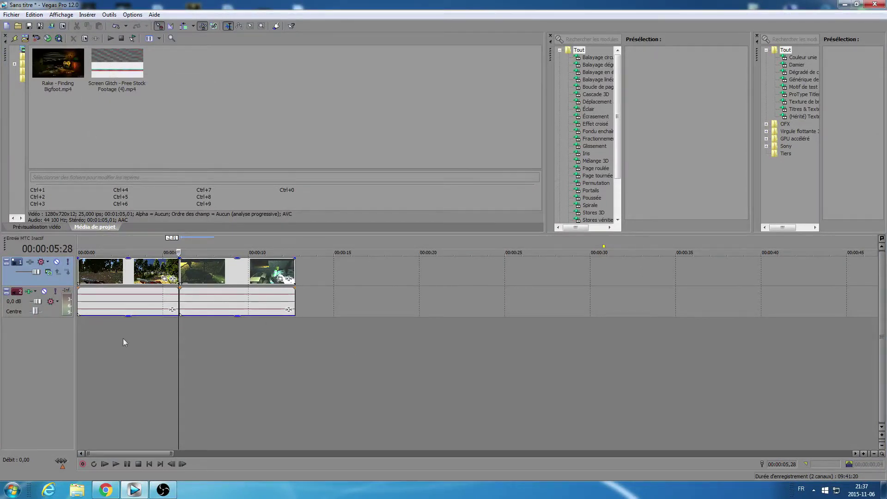
pyautogui.rightClick(56, 281)
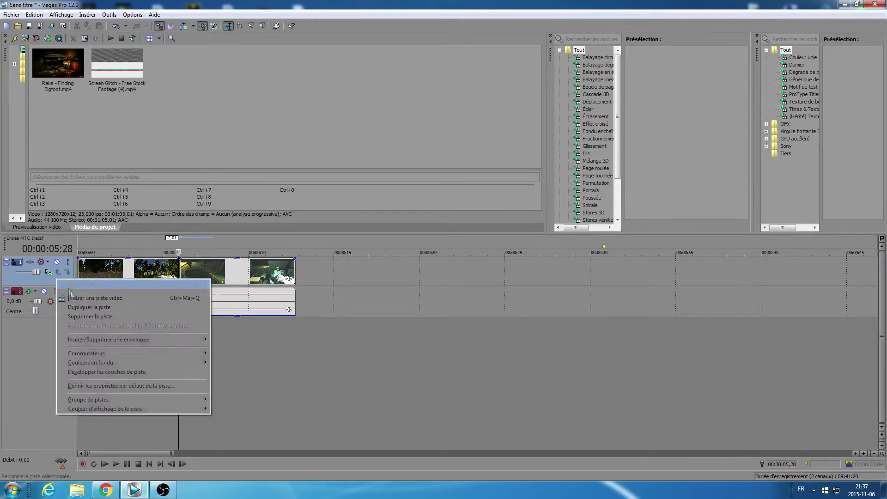
# Duplicate the video track, put both gameplay clips on track 1, and place Screen Glitch on track 2 at the cut
pyautogui.click(107, 307)
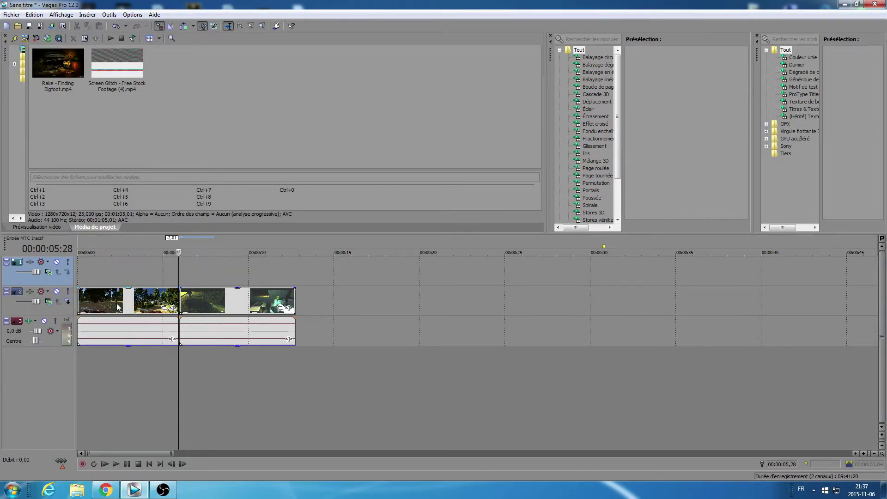
pyautogui.moveTo(117, 306); pyautogui.dragTo(116, 273)
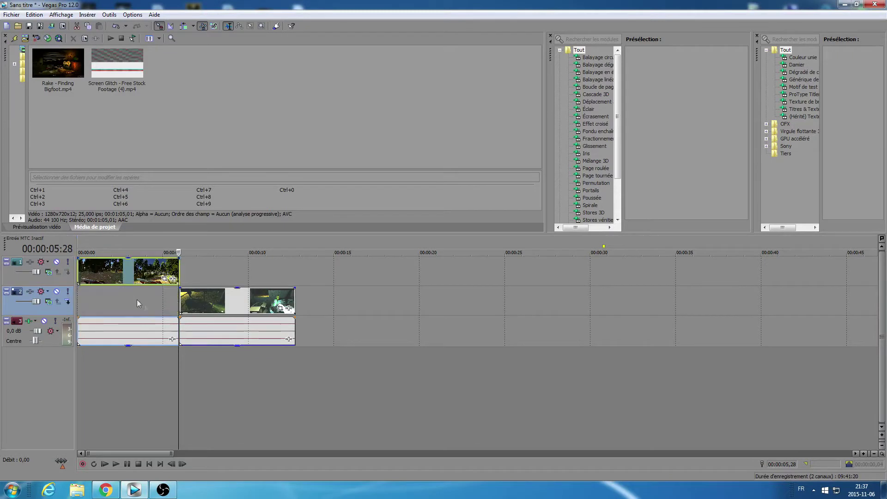
pyautogui.moveTo(199, 303); pyautogui.dragTo(197, 274)
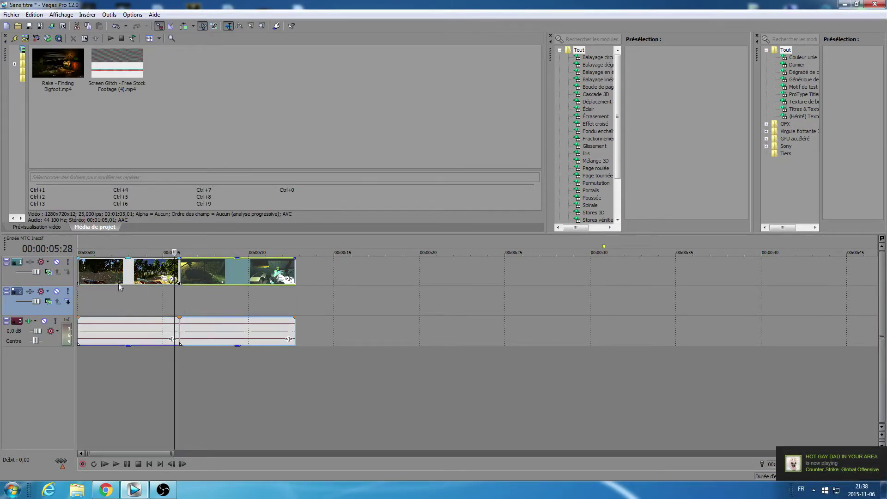
pyautogui.moveTo(117, 64); pyautogui.dragTo(185, 299)
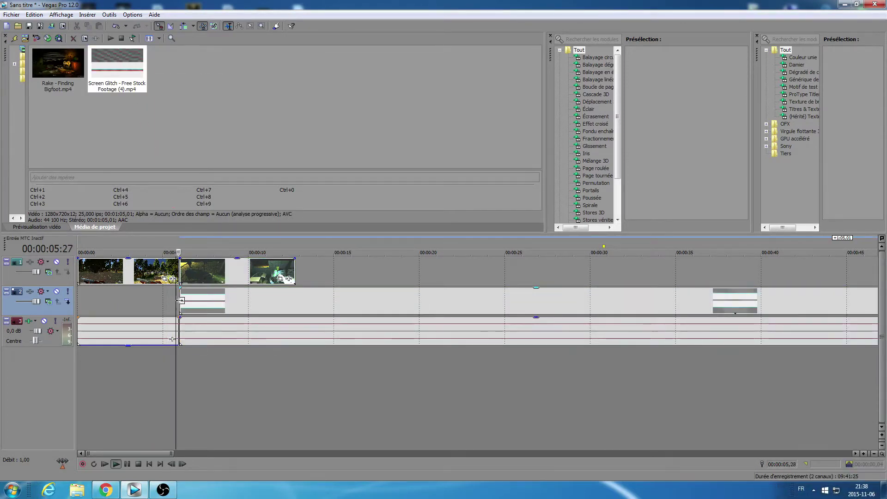
# Trim the track 2 glitch event to a few frames and align it with the 5-second cut
pyautogui.click(53, 226)
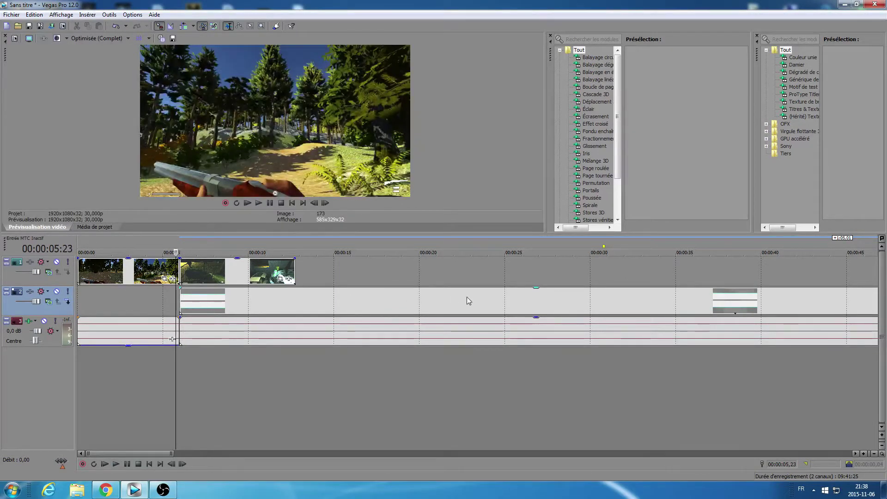
pyautogui.click(699, 302)
pyautogui.scroll(-4, 406, 277)
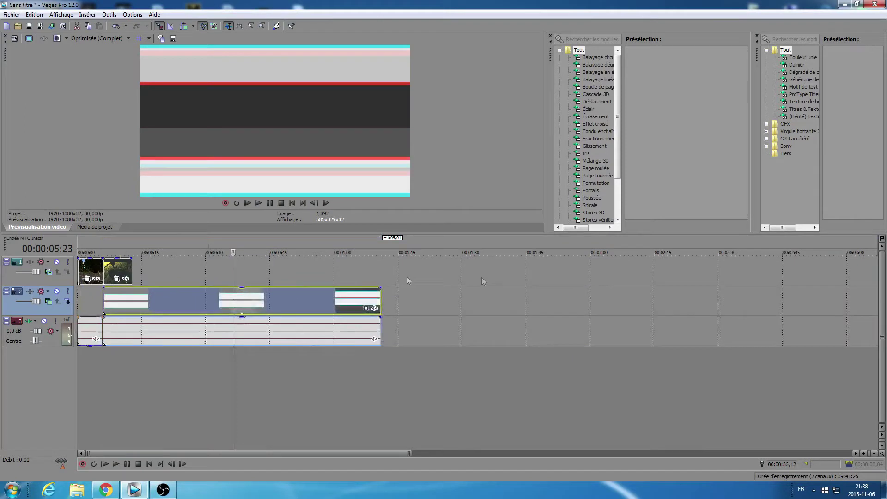
pyautogui.moveTo(380, 297); pyautogui.dragTo(90, 302)
pyautogui.scroll(3, 104, 301)
pyautogui.scroll(3, 448, 333)
pyautogui.moveTo(417, 306); pyautogui.dragTo(391, 309)
pyautogui.click(378, 309)
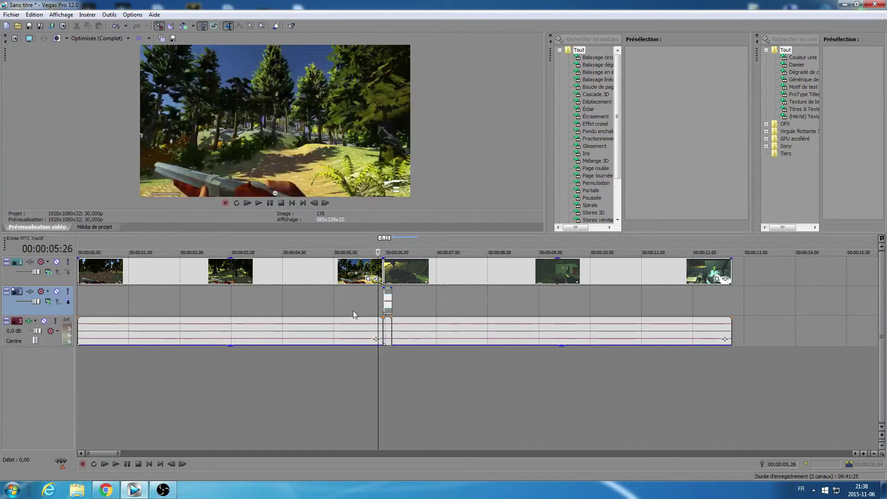
pyautogui.moveTo(387, 303); pyautogui.dragTo(375, 299)
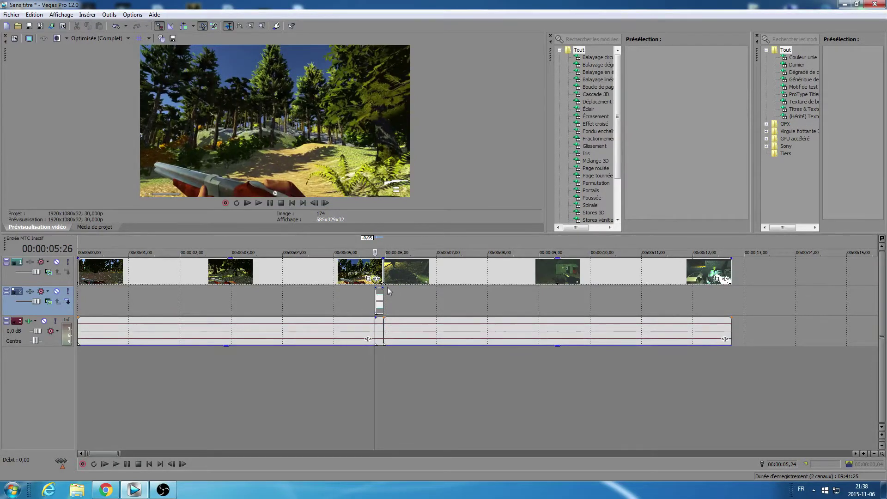
pyautogui.scroll(5, 388, 290)
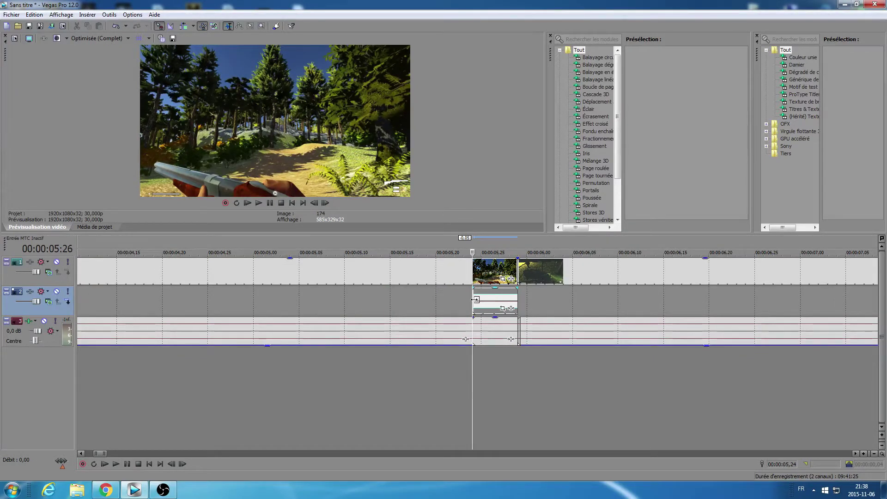
pyautogui.scroll(-2, 475, 300)
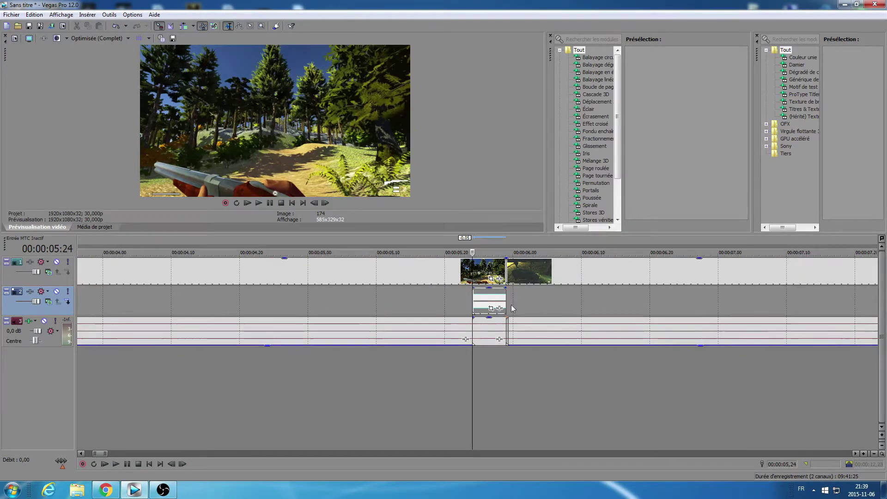
# Set track 2's custom compositing mode to the Sony Displacement Map plug-in
pyautogui.click(485, 304)
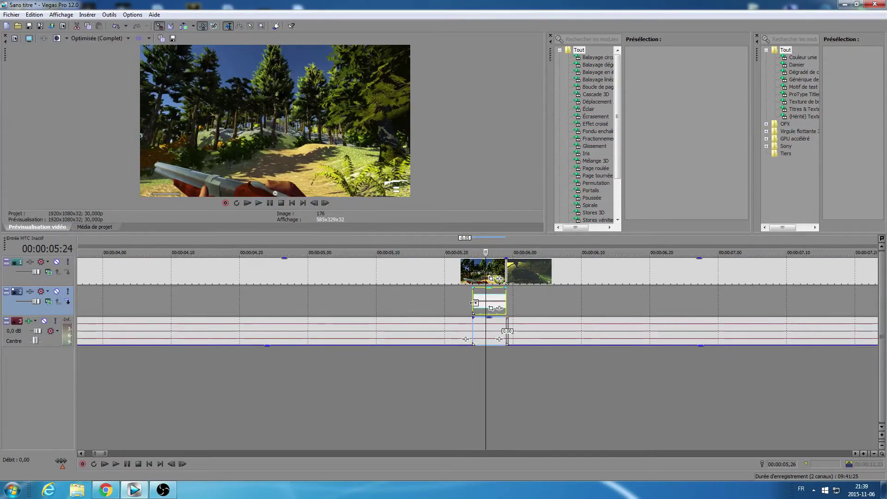
pyautogui.click(474, 303)
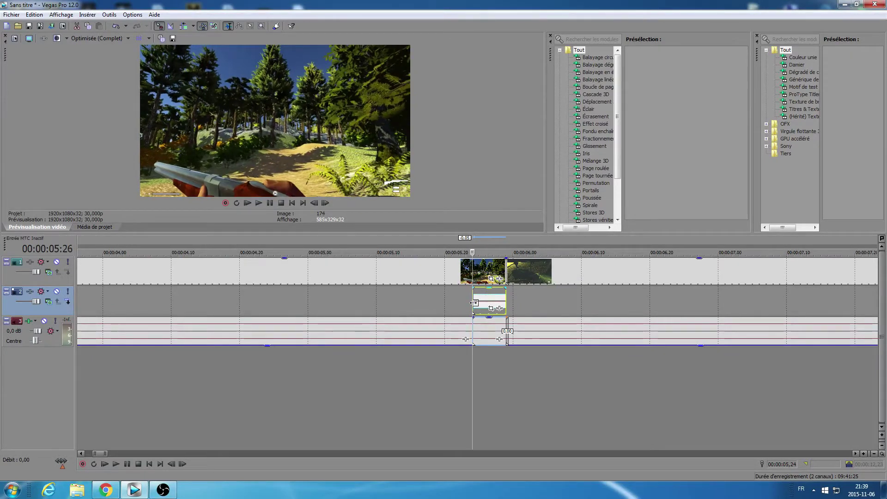
pyautogui.click(48, 301)
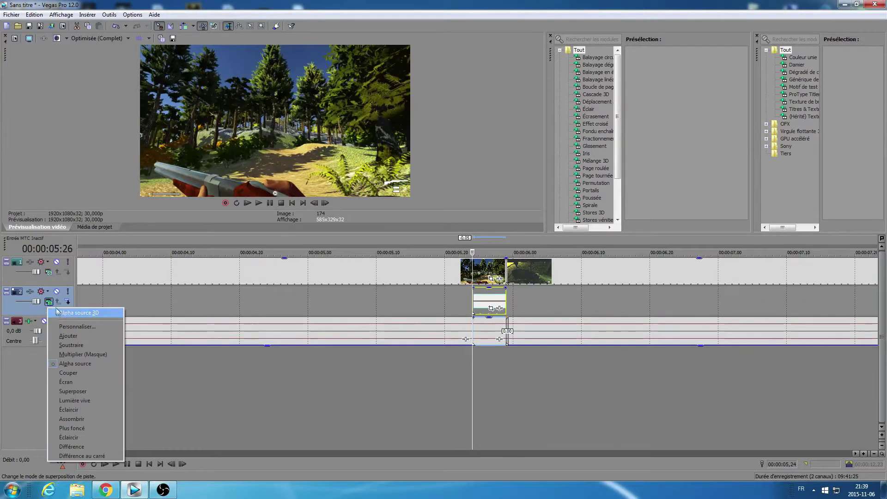
pyautogui.click(77, 327)
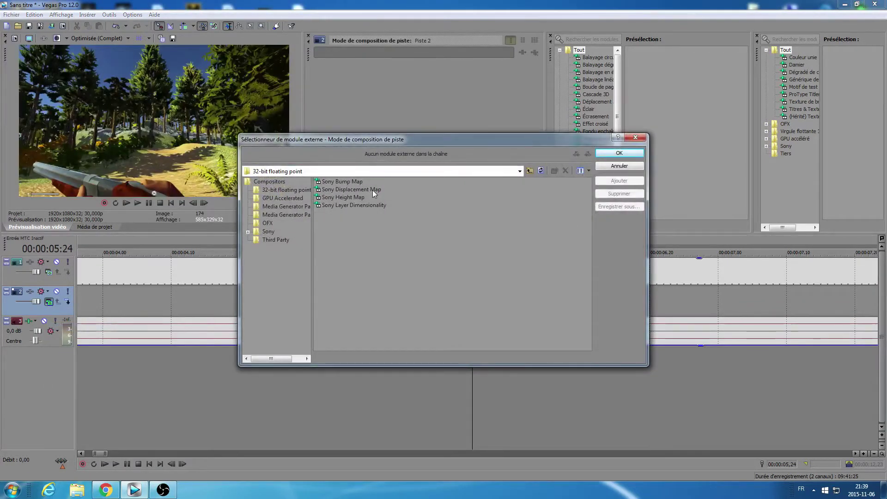
pyautogui.click(373, 190)
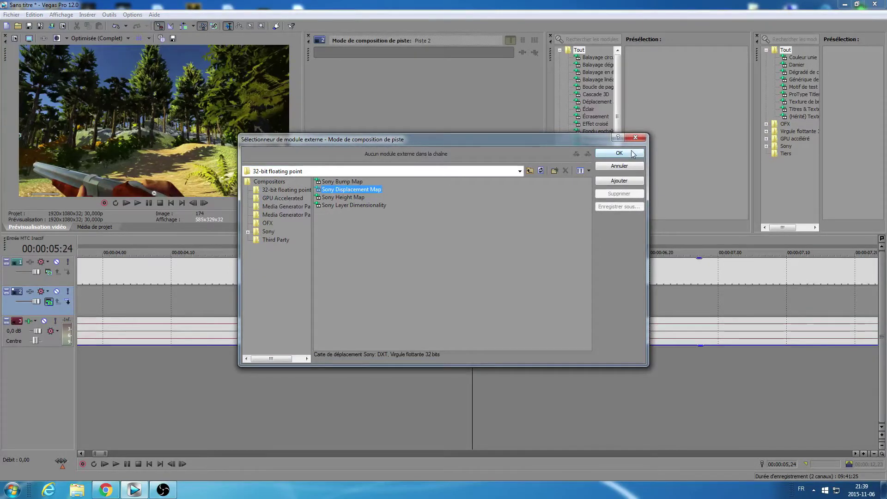
pyautogui.click(634, 153)
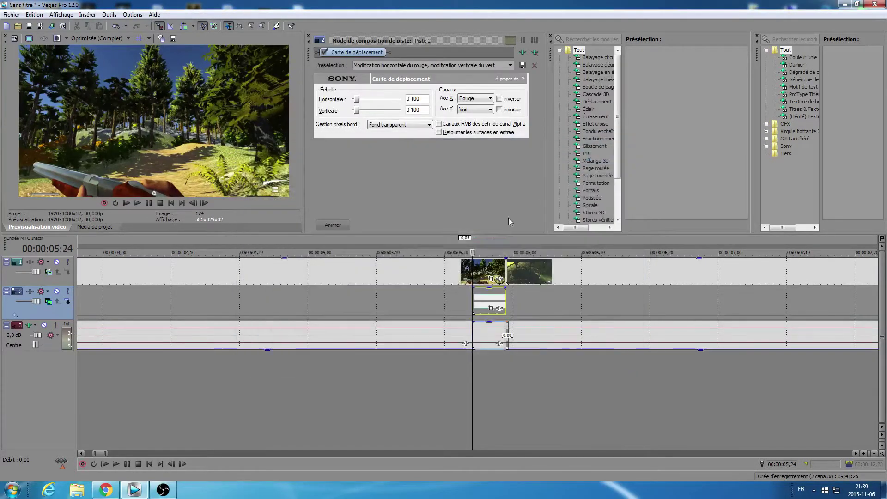
pyautogui.click(467, 301)
pyautogui.click(473, 299)
# Split the track 1 gameplay clip at the playhead, move the piece to new track 4, and preview
pyautogui.click(474, 272)
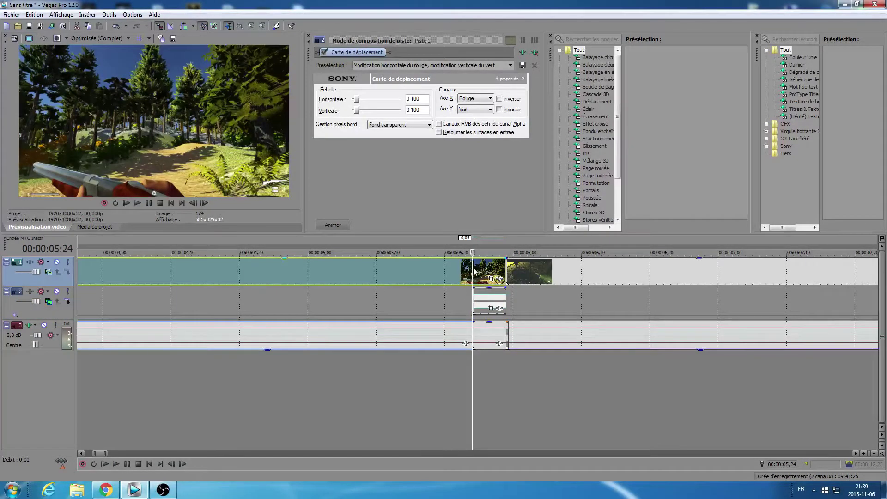
pyautogui.press('s')
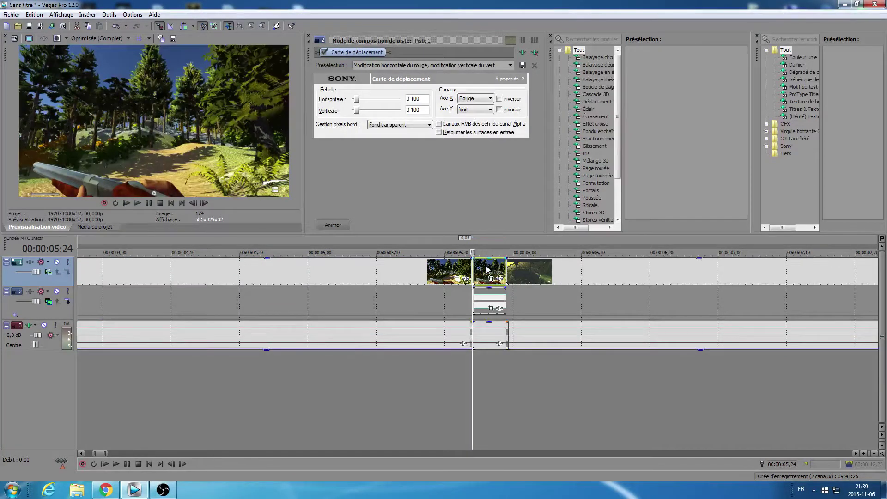
pyautogui.moveTo(484, 335); pyautogui.dragTo(490, 370)
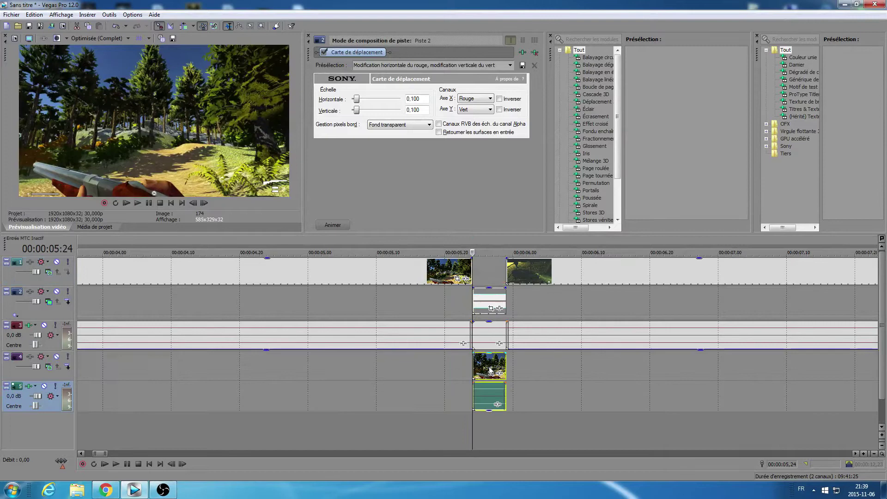
pyautogui.click(449, 373)
pyautogui.press('space')
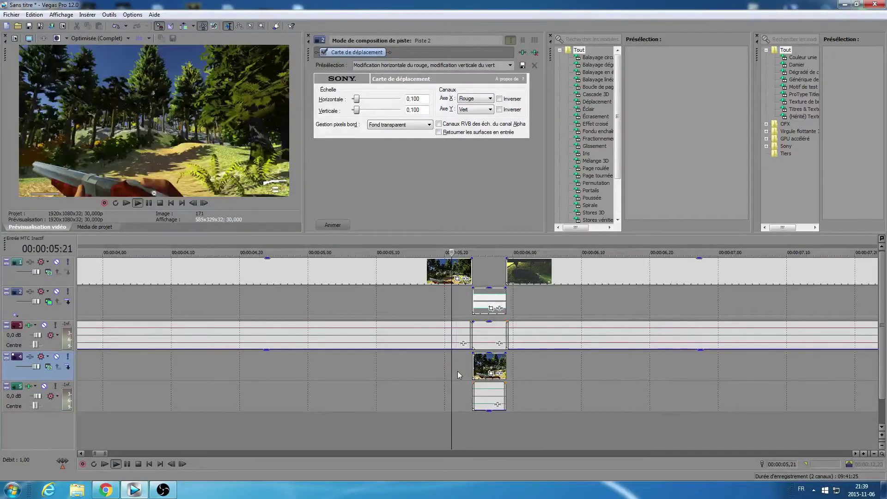
pyautogui.press('space')
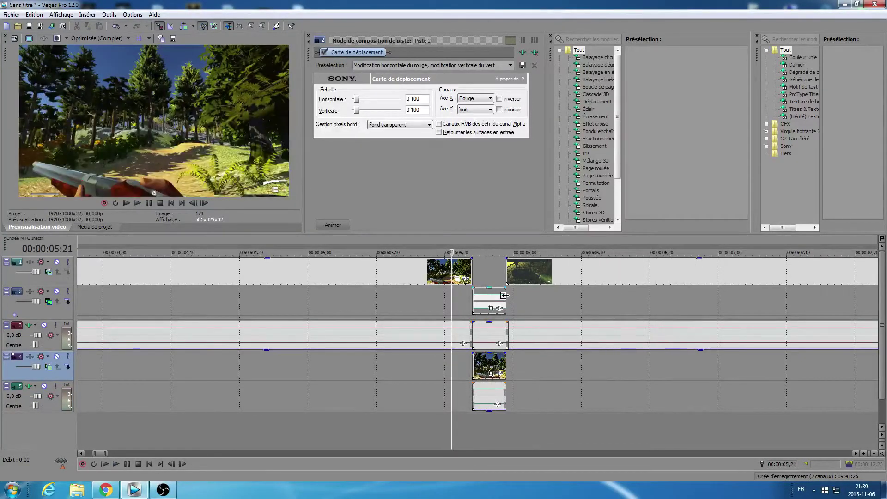
# Lengthen the glitch clip by three frames, move the post-cut piece to track 4, and preview from 04;24
pyautogui.click(503, 296)
pyautogui.moveTo(504, 296); pyautogui.dragTo(527, 298)
pyautogui.click(527, 268)
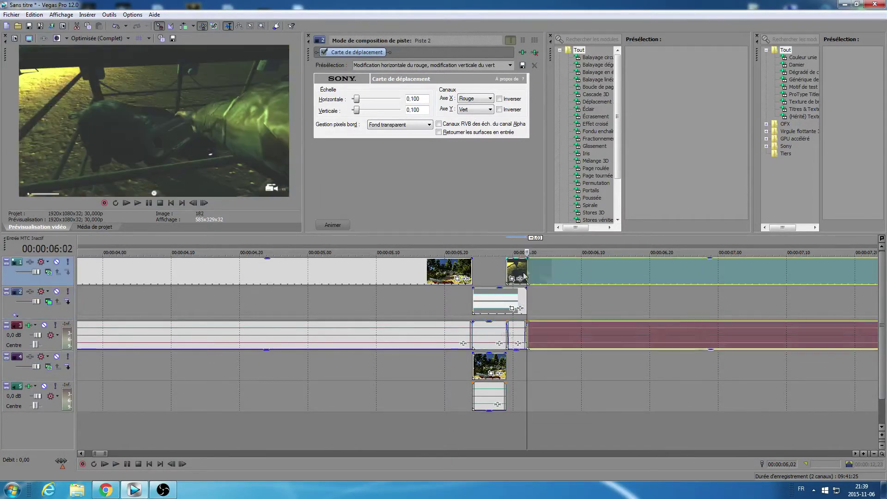
pyautogui.moveTo(512, 364); pyautogui.dragTo(515, 373)
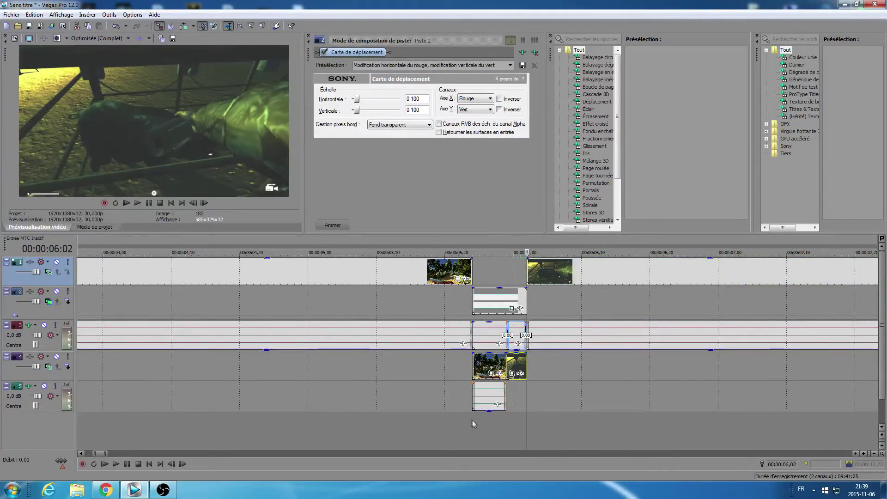
pyautogui.press('space')
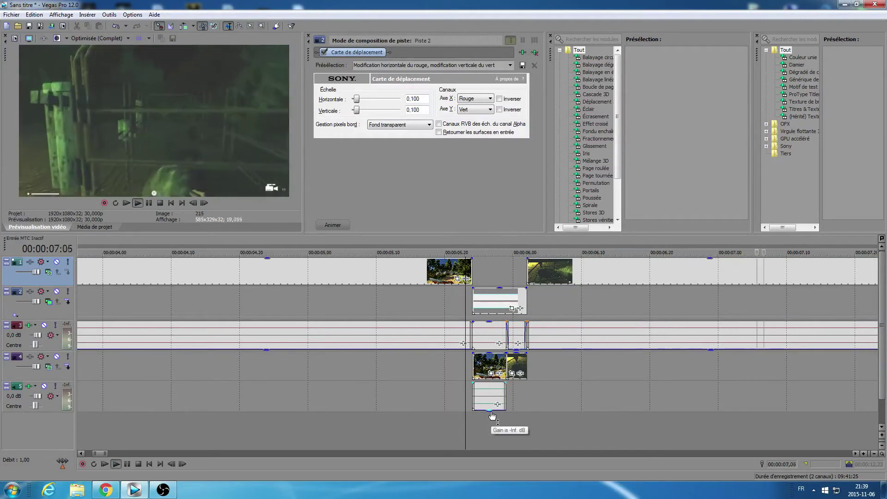
pyautogui.press('space')
pyautogui.press('space')
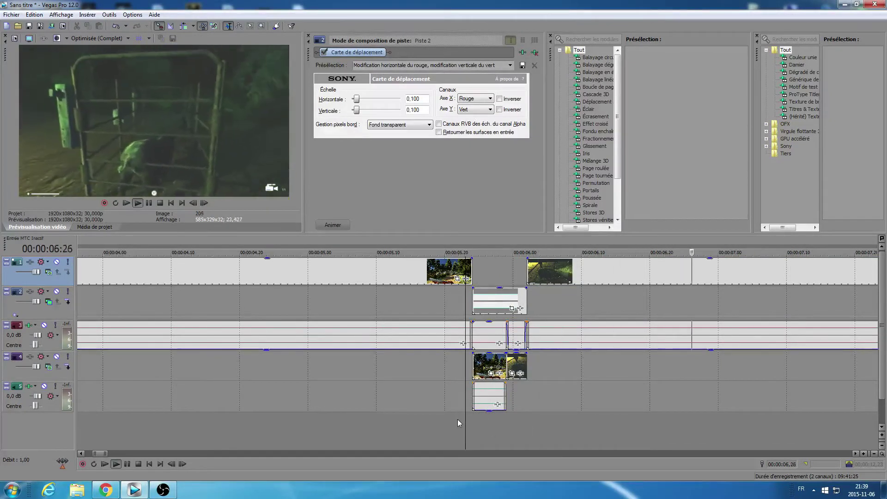
pyautogui.press('space')
pyautogui.click(391, 421)
pyautogui.press('space')
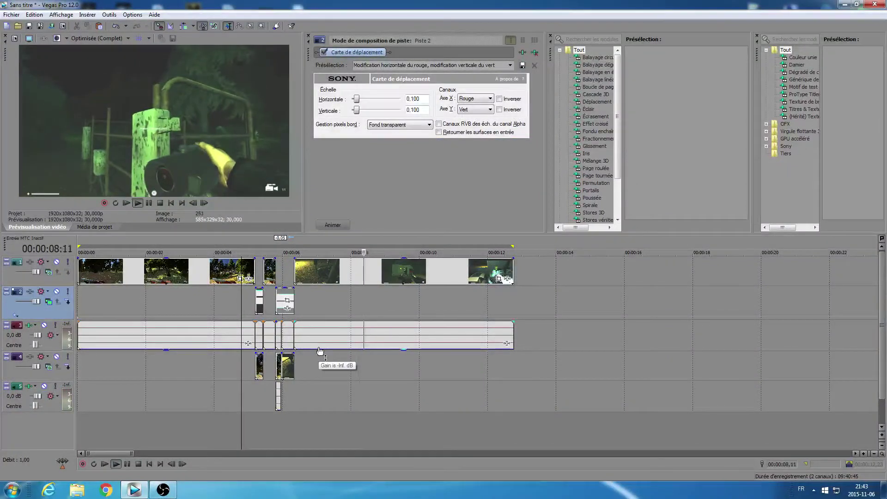
pyautogui.press('space')
pyautogui.press('space')
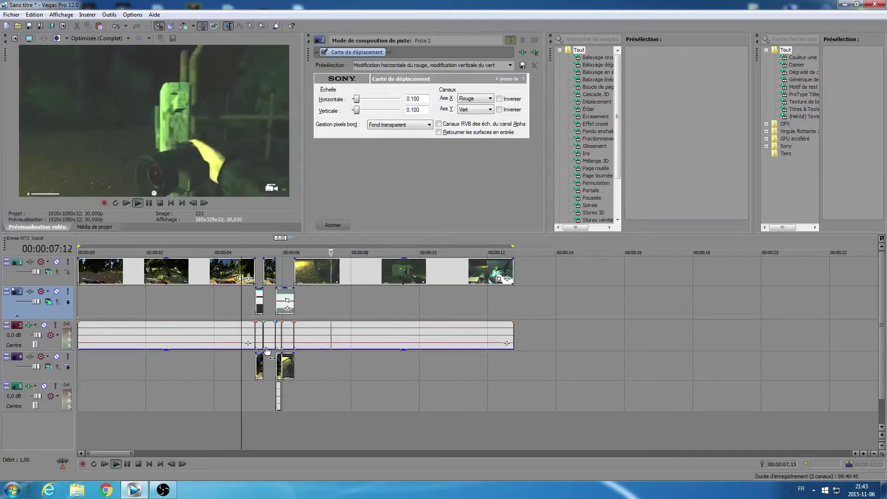
pyautogui.press('space')
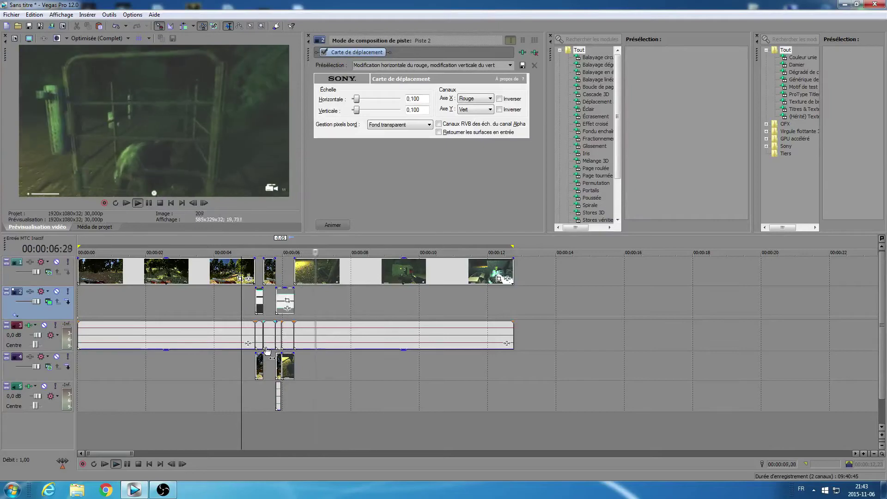
pyautogui.press('space')
pyautogui.press('space')
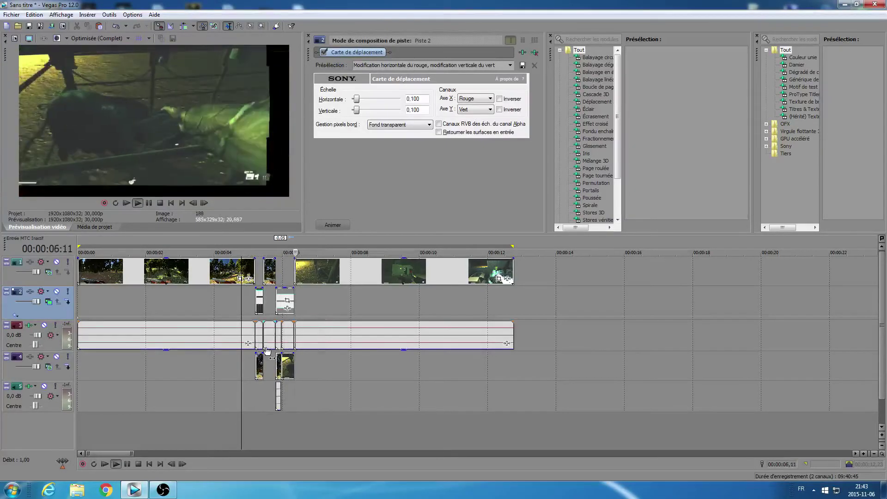
pyautogui.press('space')
pyautogui.press('space')
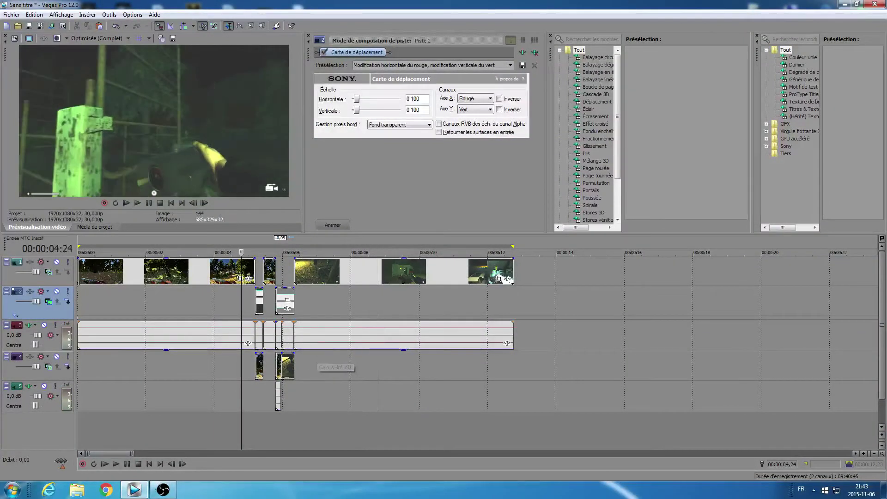
pyautogui.press('space')
pyautogui.press('space')
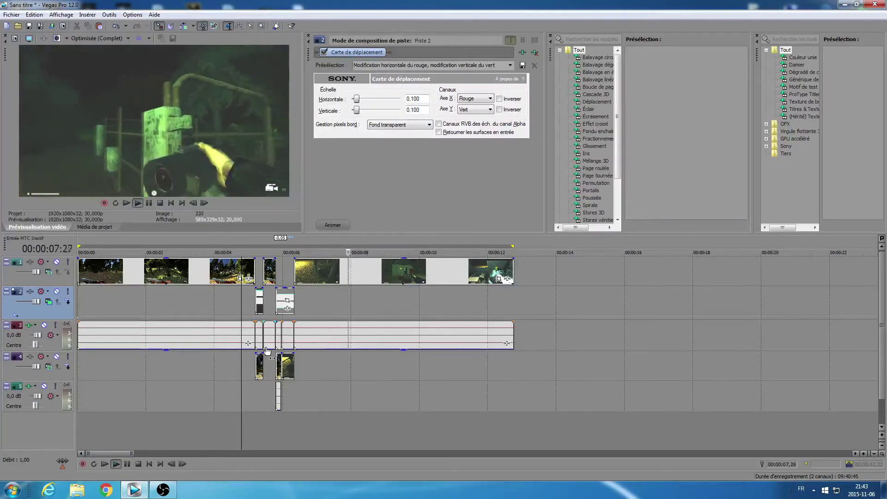
pyautogui.press('space')
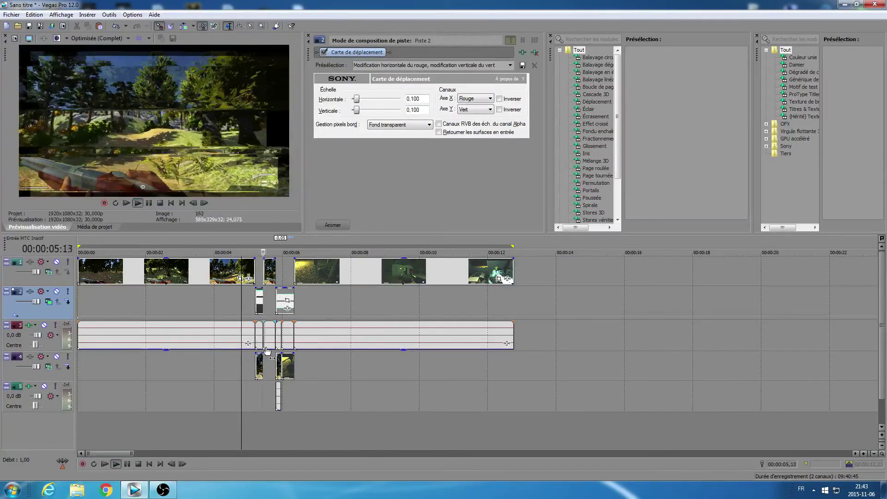